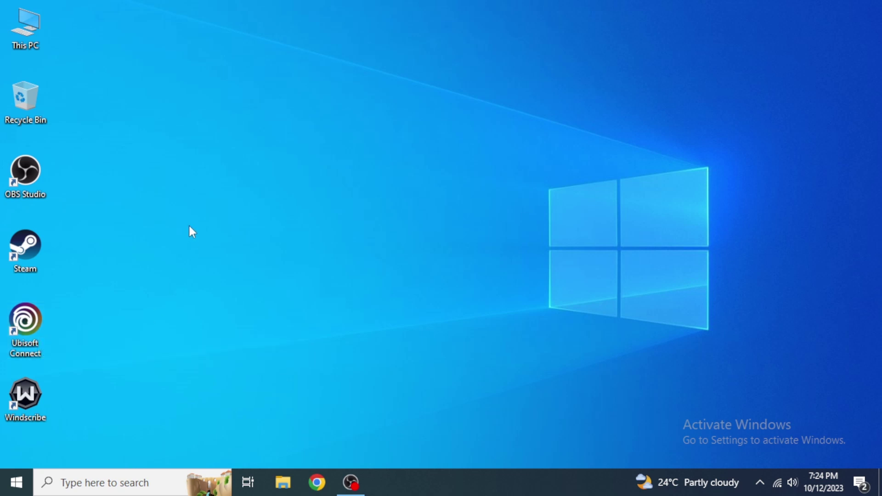
# Step: Search Google for 'ubisoft download' in a new Chrome tab
pyautogui.click(317, 482)
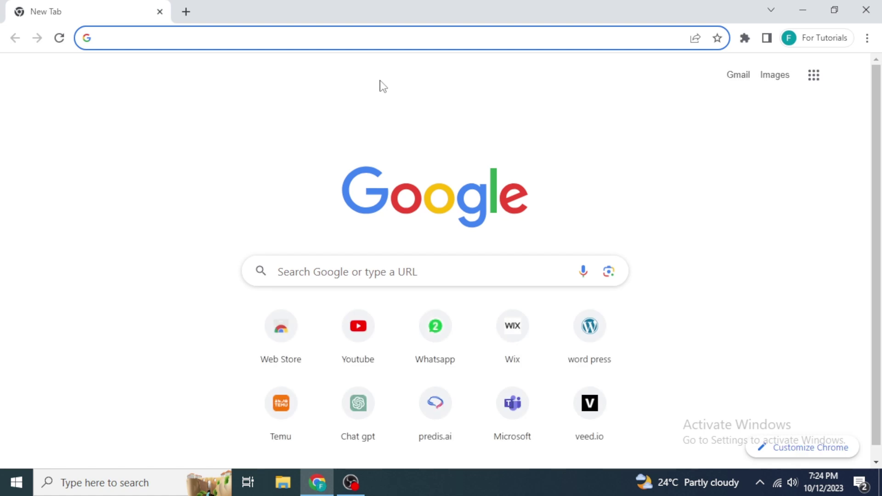
pyautogui.write('ubi')
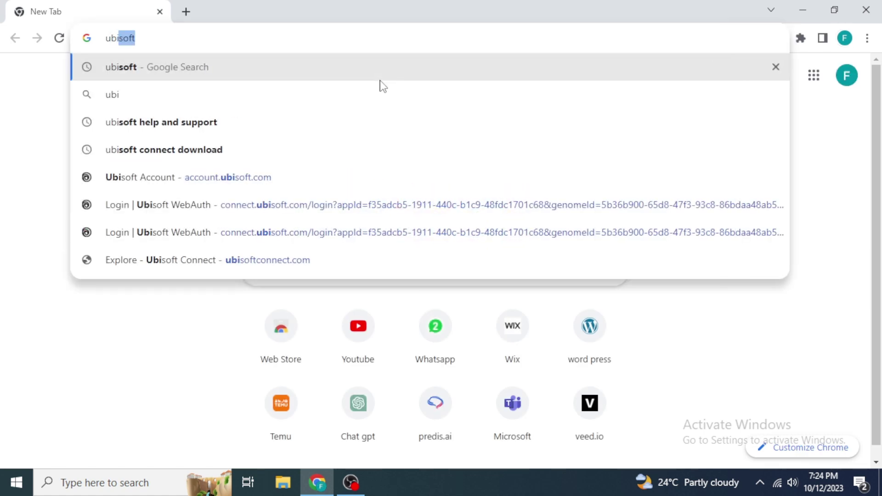
pyautogui.write('s')
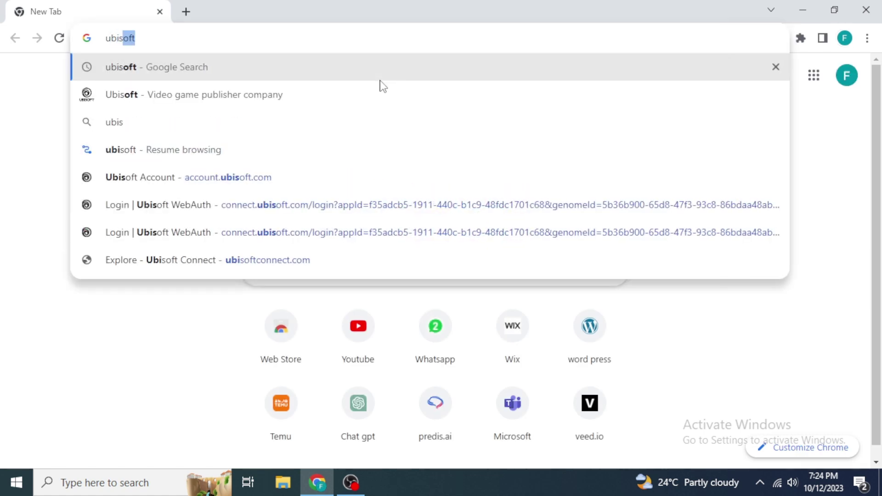
pyautogui.write('oft downl')
pyautogui.press('Return')
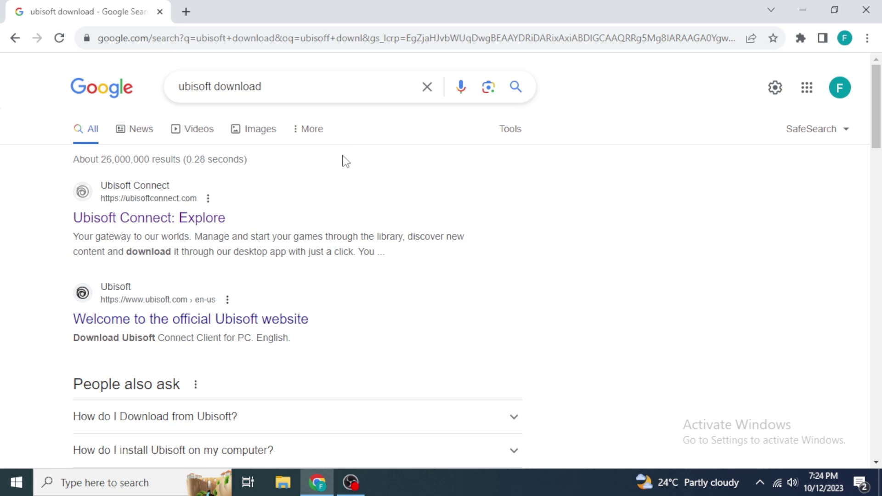
# Step: Open the 'Ubisoft Connect: Explore' result and scroll through the ubisoftconnect.com home page
pyautogui.click(167, 225)
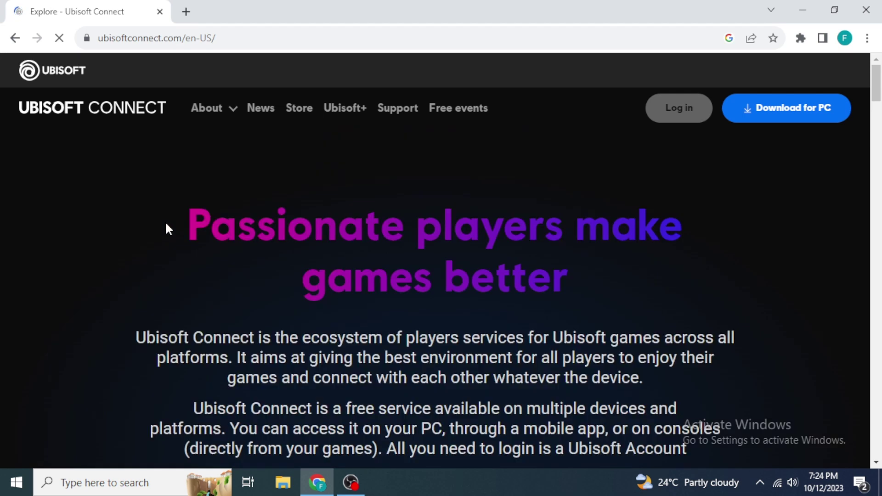
pyautogui.scroll(-3, 166, 223)
pyautogui.scroll(5, 166, 223)
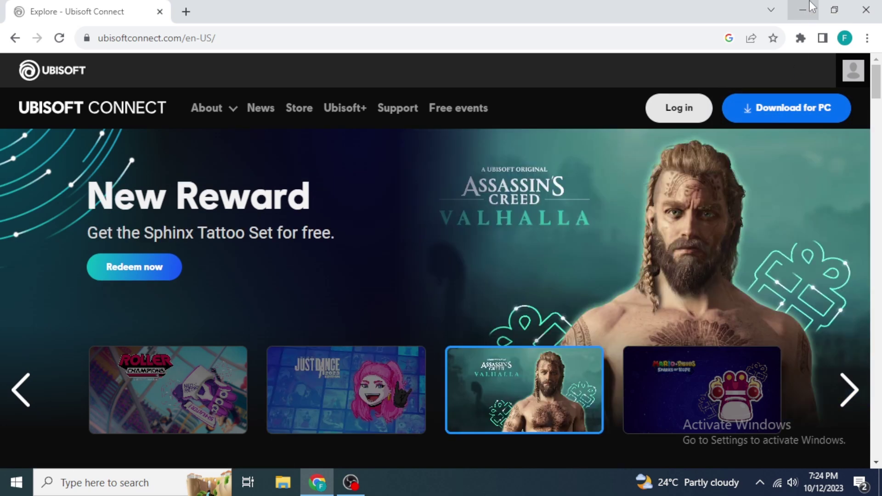
pyautogui.click(810, 2)
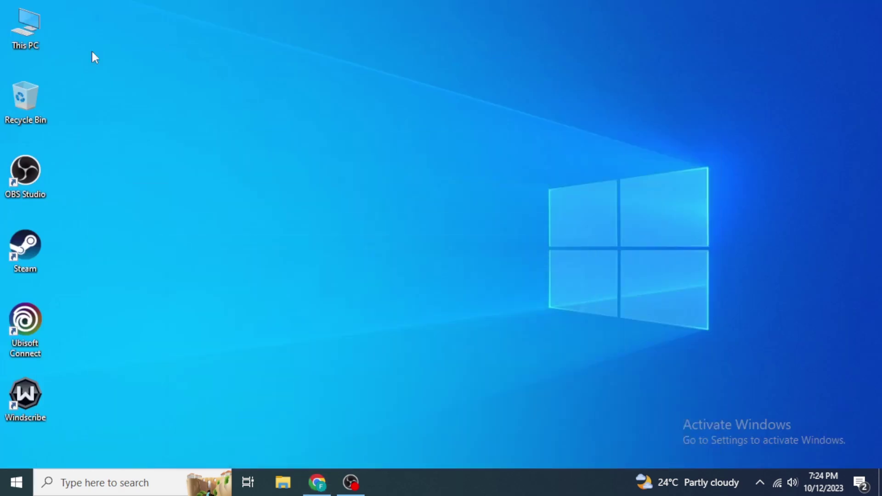
pyautogui.doubleClick(13, 27)
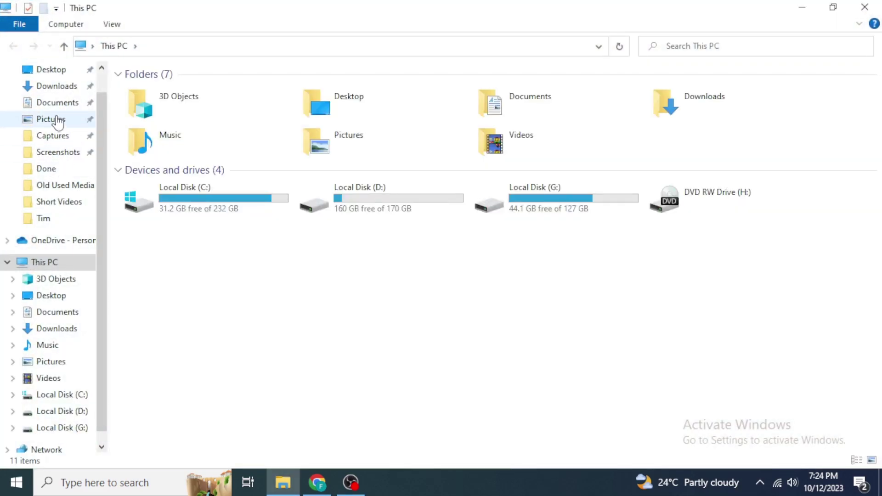
pyautogui.click(58, 87)
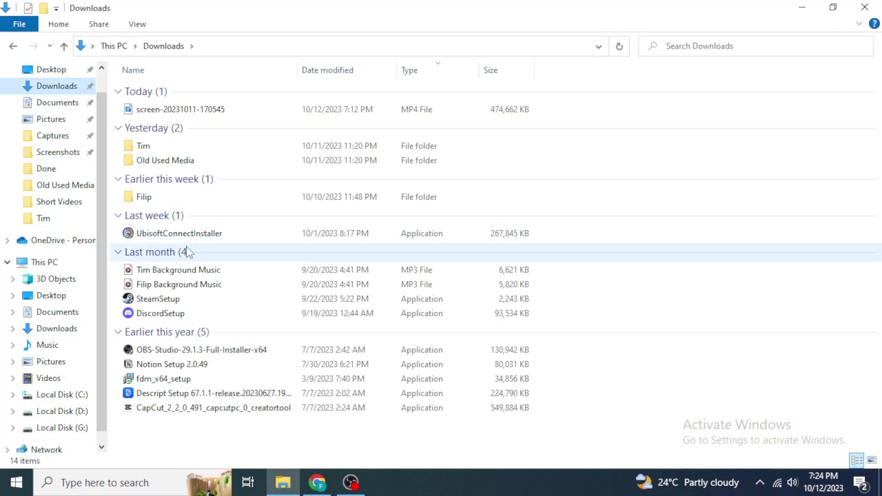
pyautogui.click(191, 234)
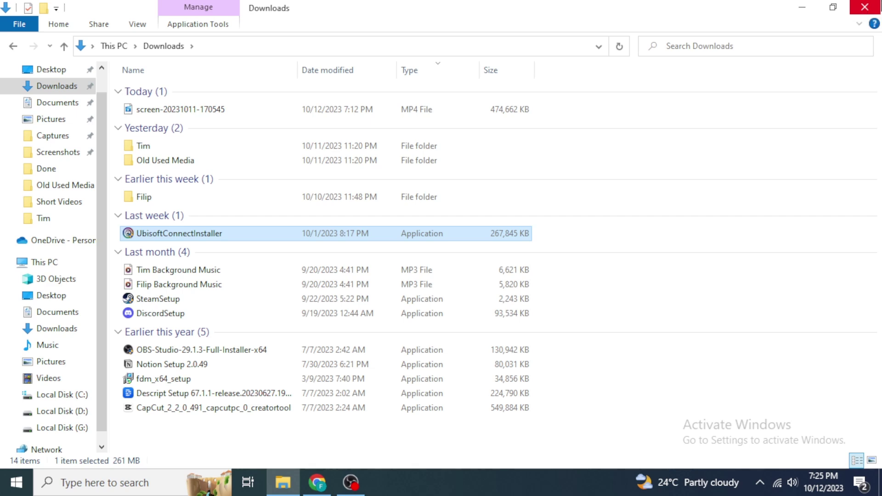
pyautogui.click(865, 6)
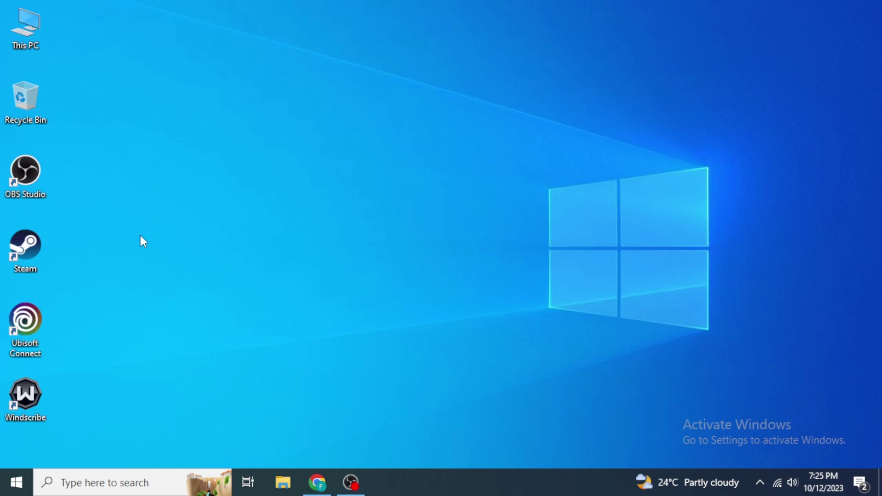
pyautogui.click(149, 492)
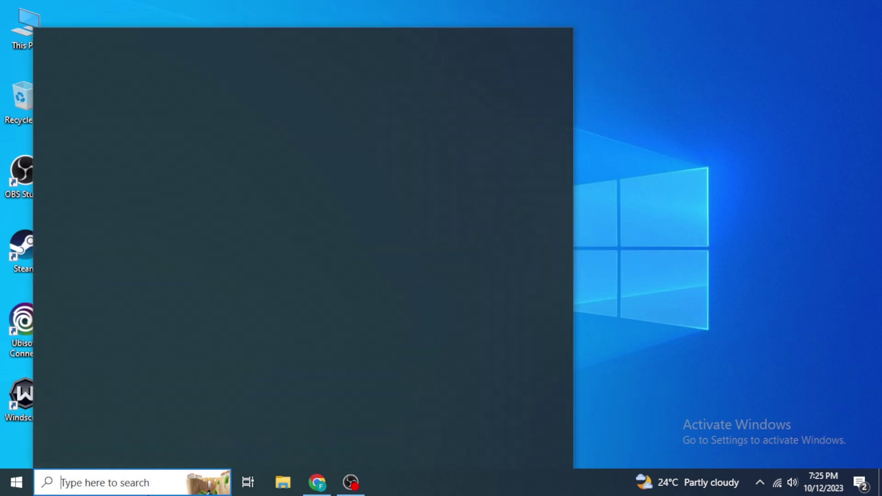
pyautogui.write('ubiso')
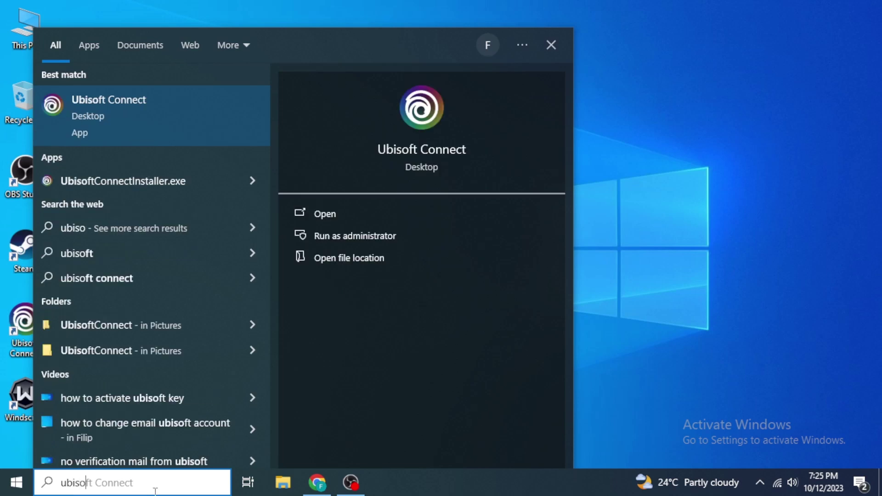
pyautogui.rightClick(157, 115)
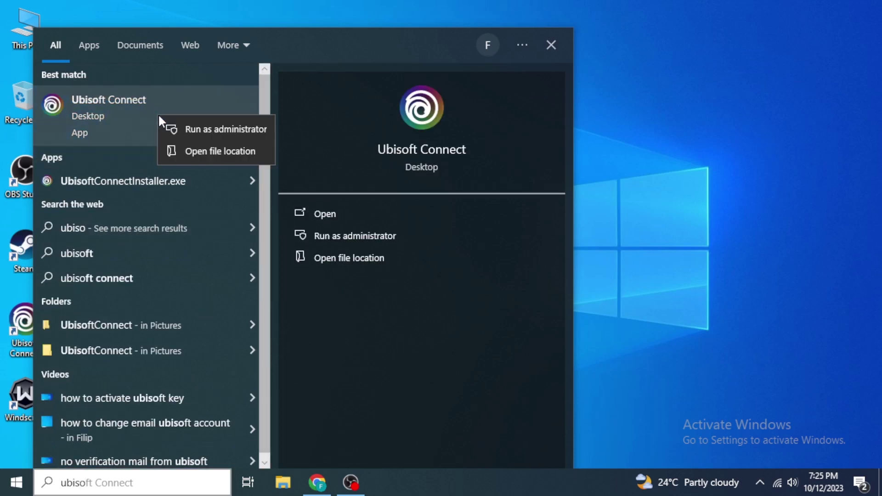
pyautogui.click(193, 152)
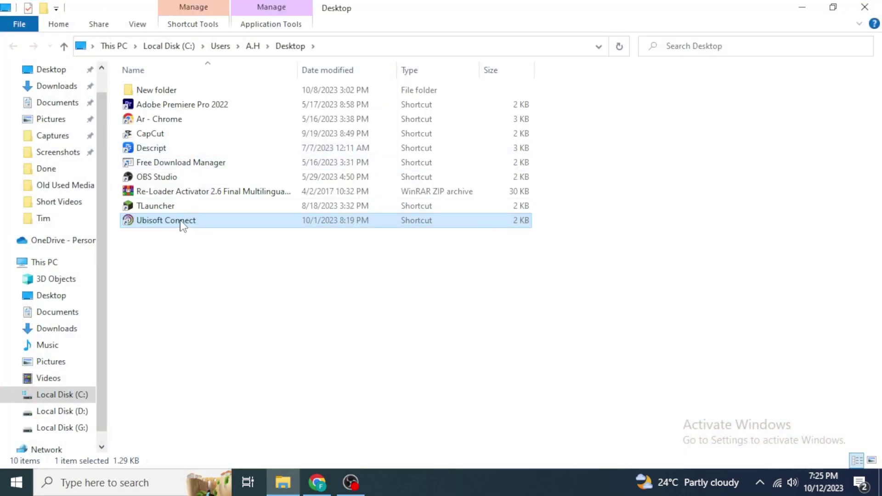
pyautogui.rightClick(181, 221)
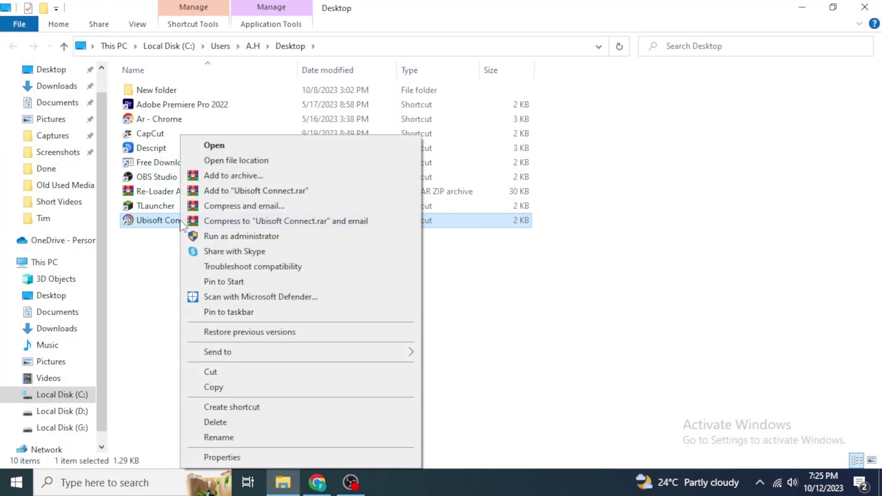
pyautogui.click(212, 387)
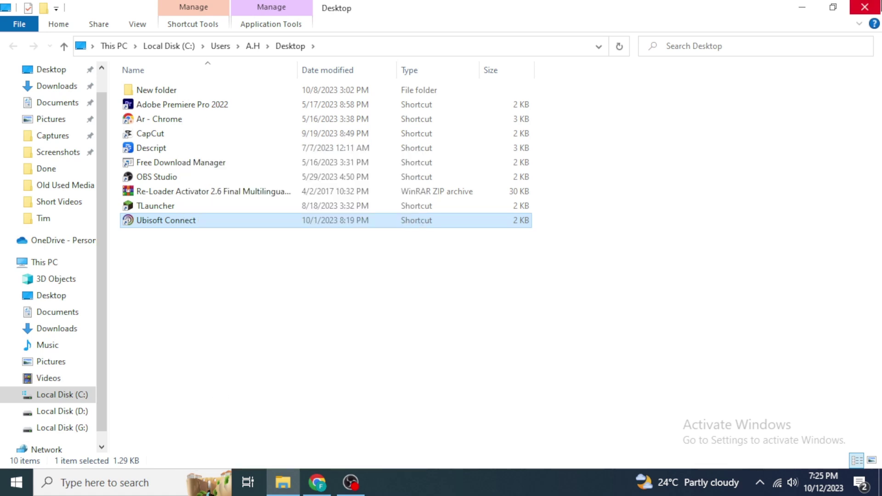
pyautogui.click(865, 6)
pyautogui.rightClick(282, 140)
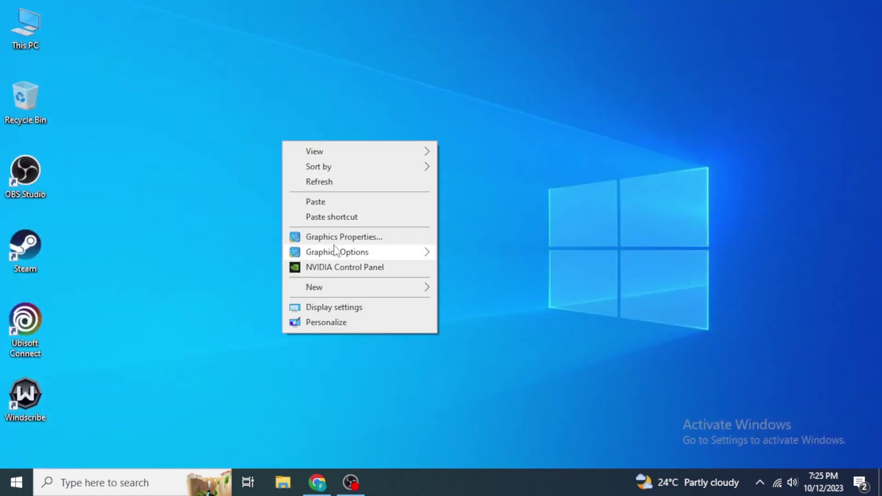
pyautogui.click(296, 205)
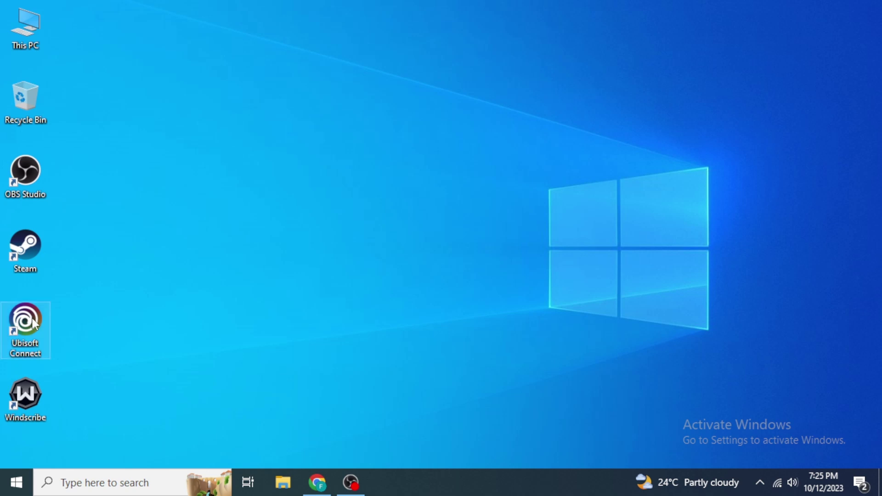
pyautogui.moveTo(34, 324)
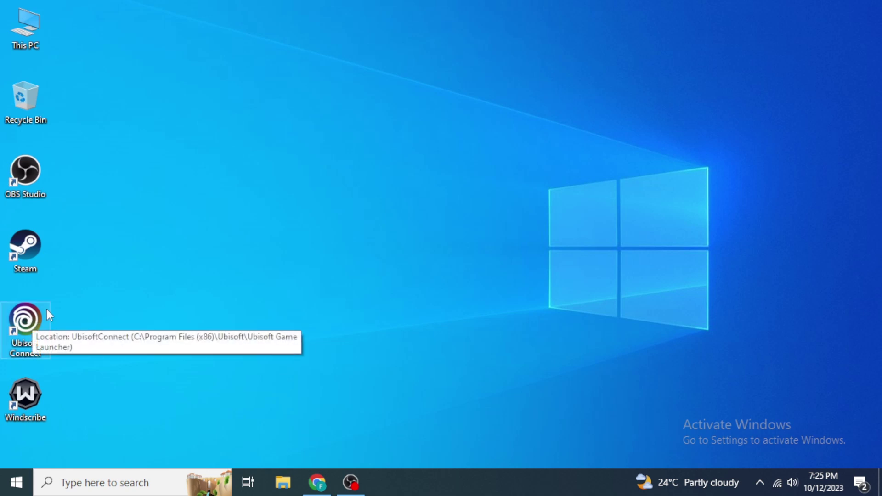
# Step: Launch Ubisoft Connect from the desktop and choose 'Create a new account' on its login screen
pyautogui.doubleClick(47, 310)
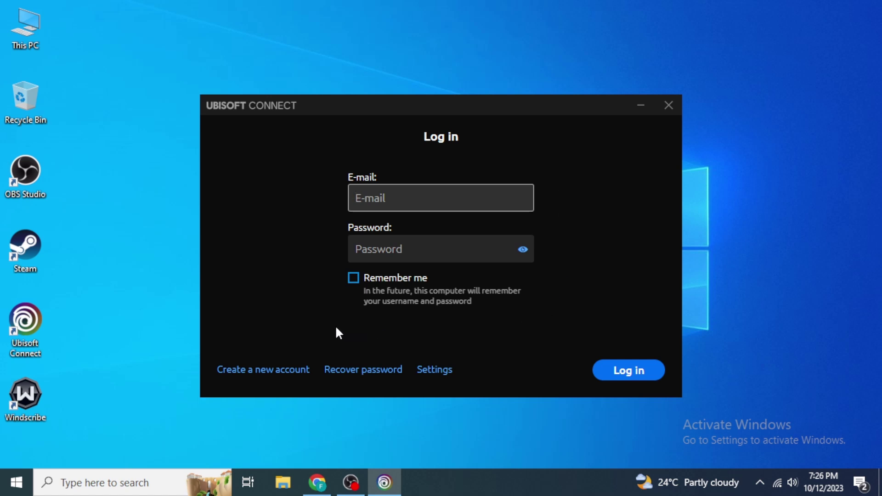
pyautogui.click(265, 380)
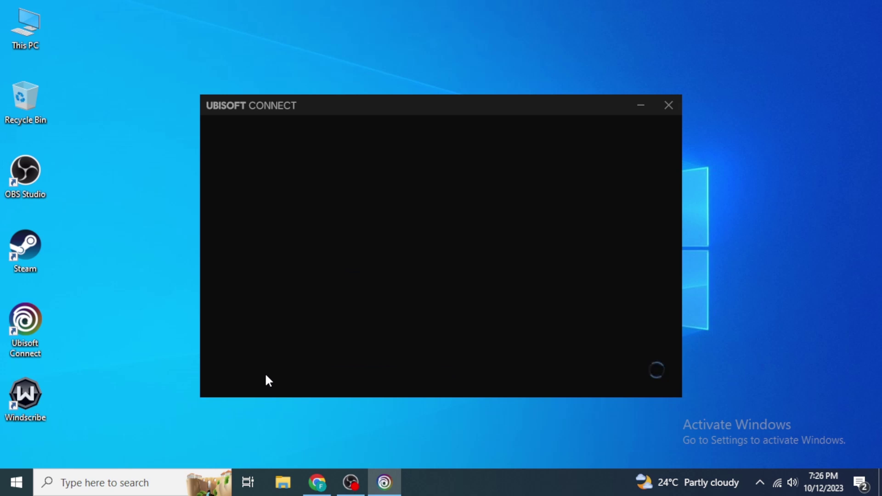
# Step: Try the Create account password, e-mail and terms fields, then go Back to Log in unfilled
pyautogui.click(586, 216)
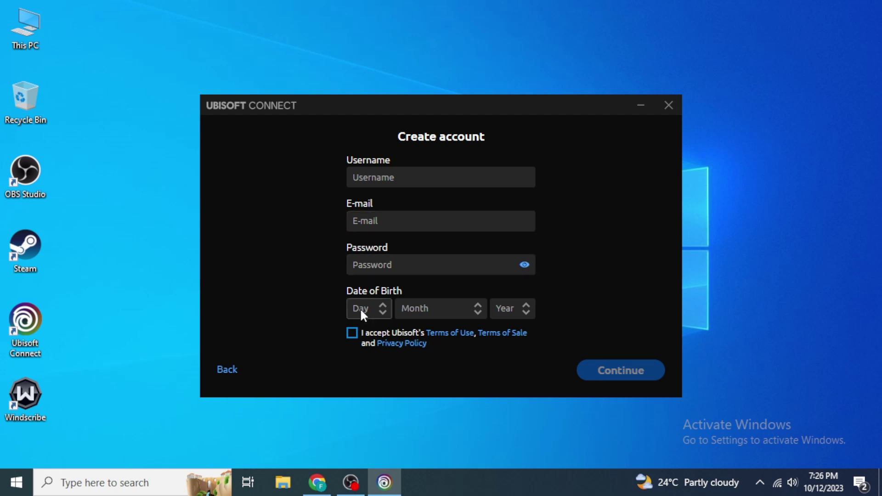
pyautogui.click(356, 335)
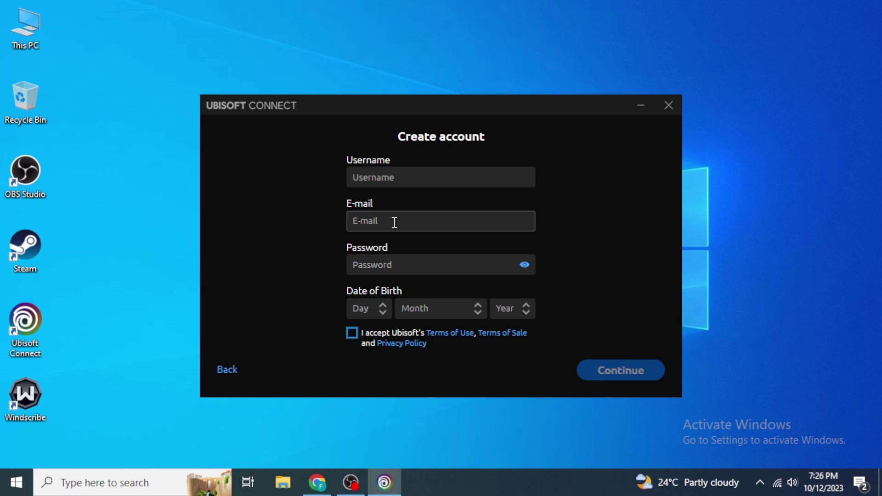
pyautogui.click(410, 259)
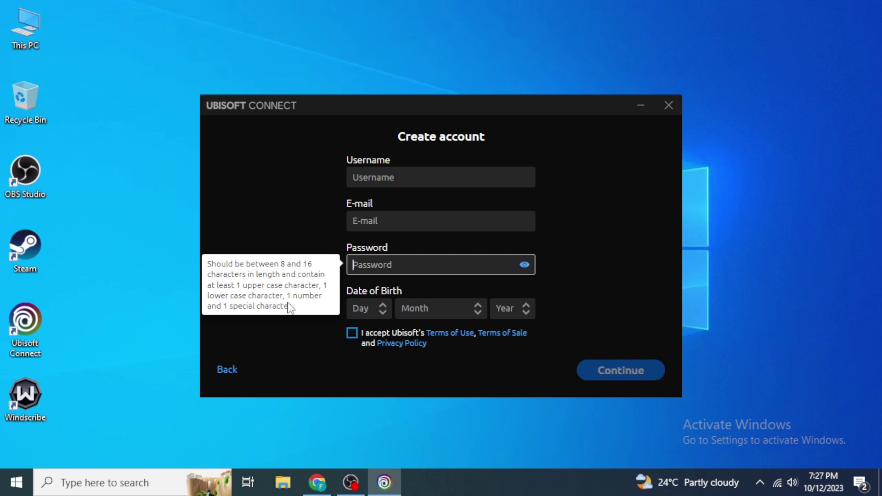
pyautogui.click(299, 333)
pyautogui.click(411, 229)
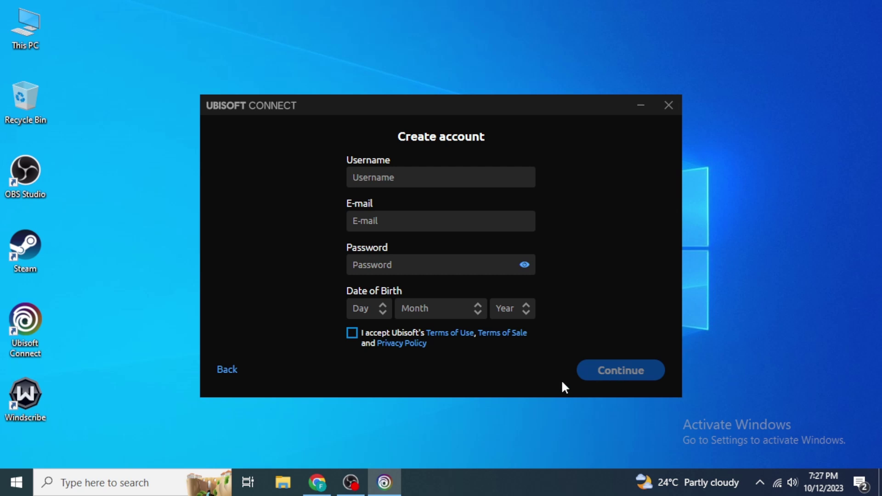
pyautogui.click(225, 369)
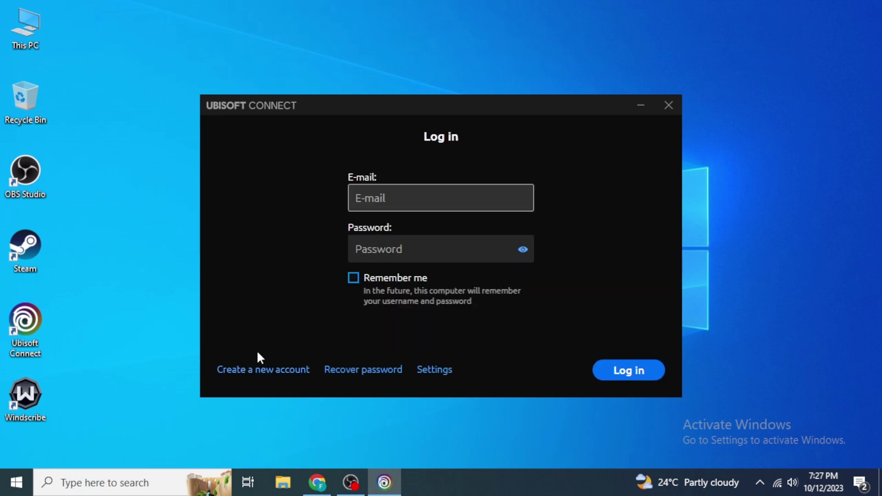
# Step: Log in with the account e-mail and password, with Remember me ticked
pyautogui.click(402, 210)
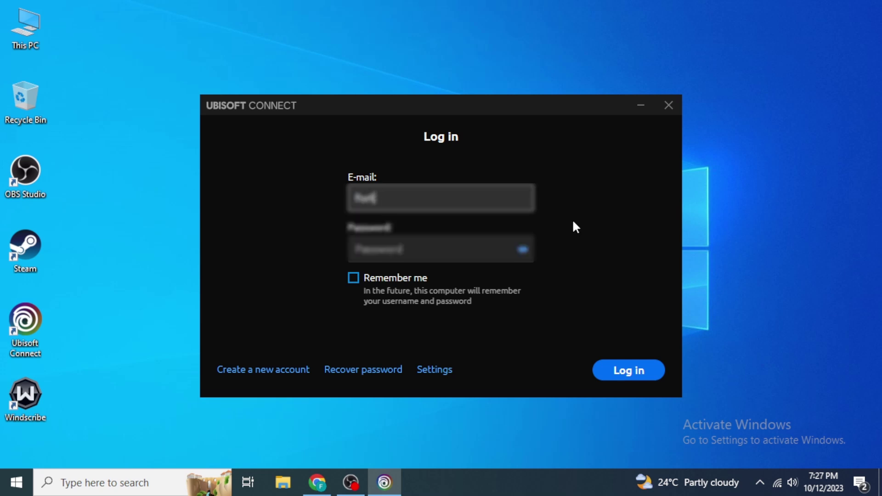
pyautogui.press('Tab')
pyautogui.write('************')
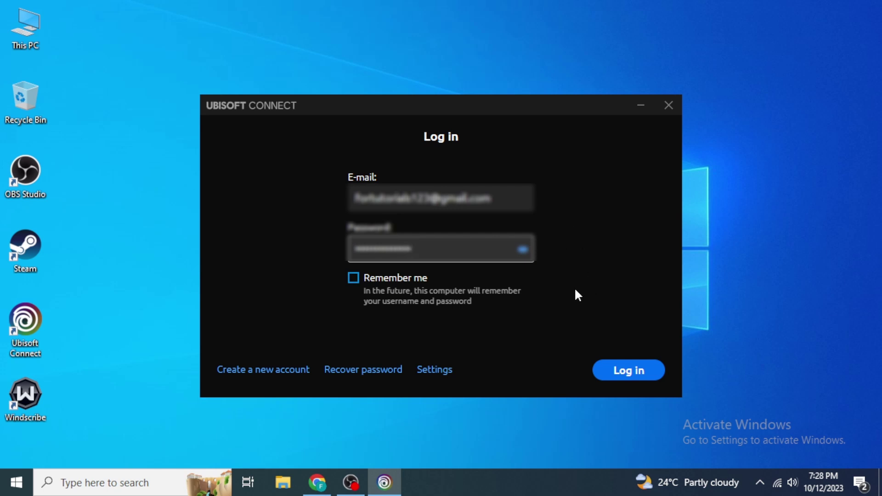
pyautogui.click(373, 285)
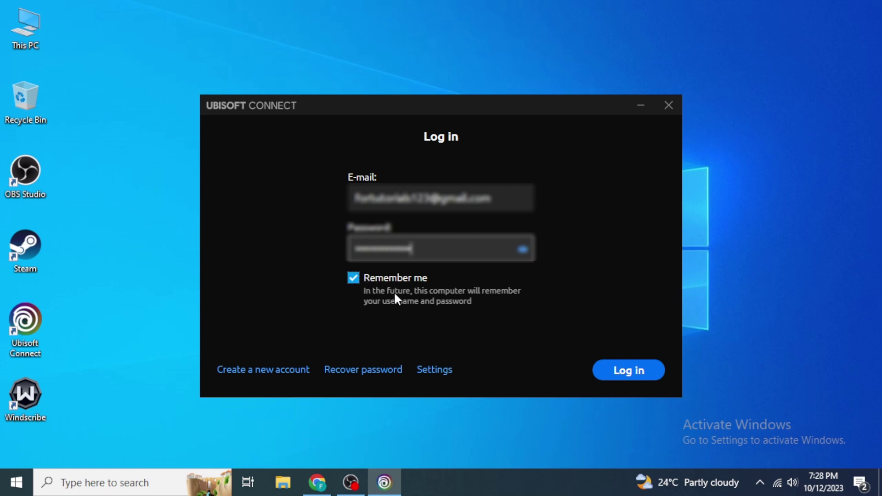
pyautogui.click(622, 379)
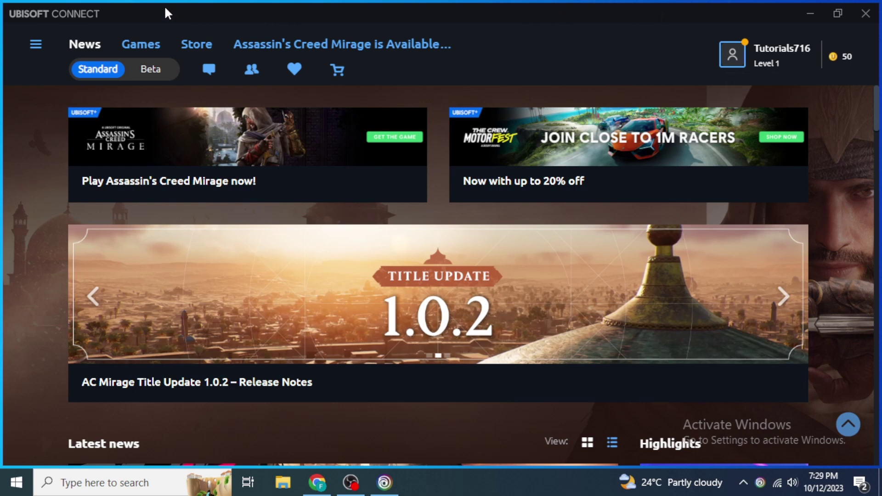
pyautogui.click(36, 45)
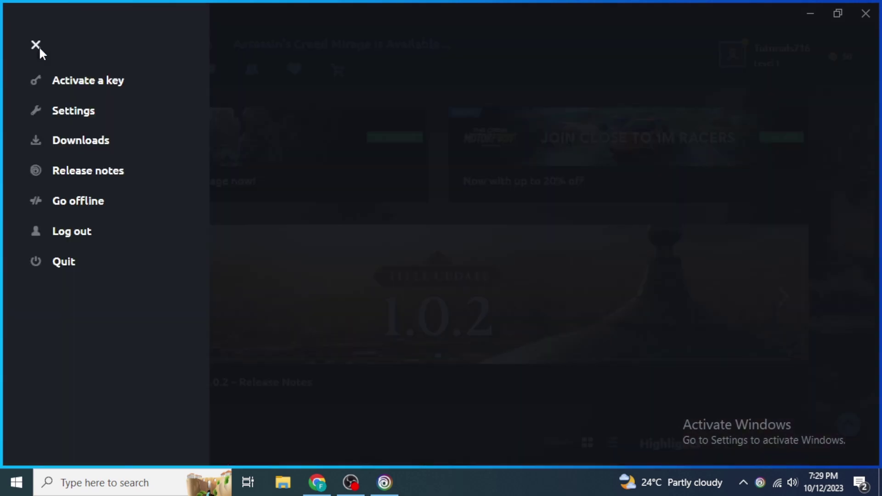
pyautogui.click(74, 91)
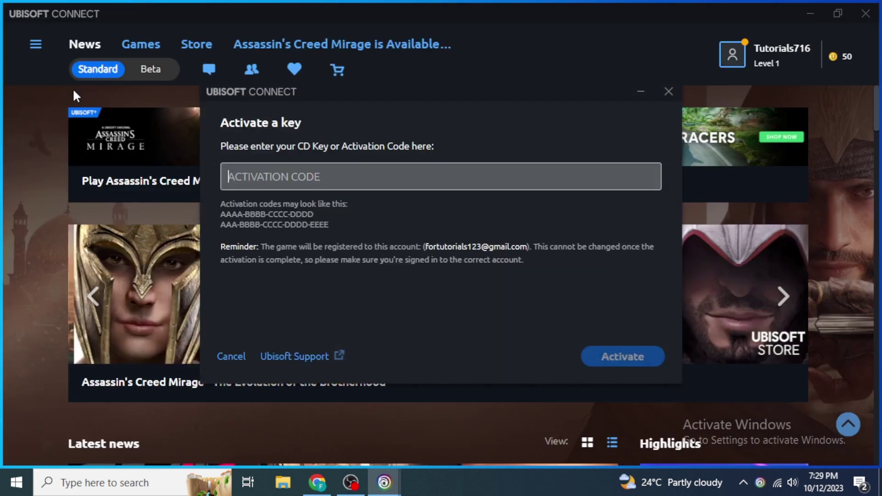
pyautogui.click(298, 178)
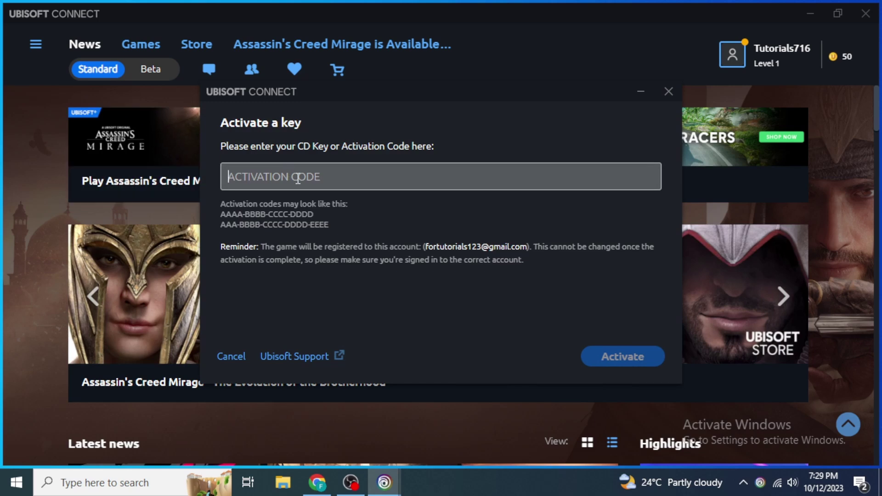
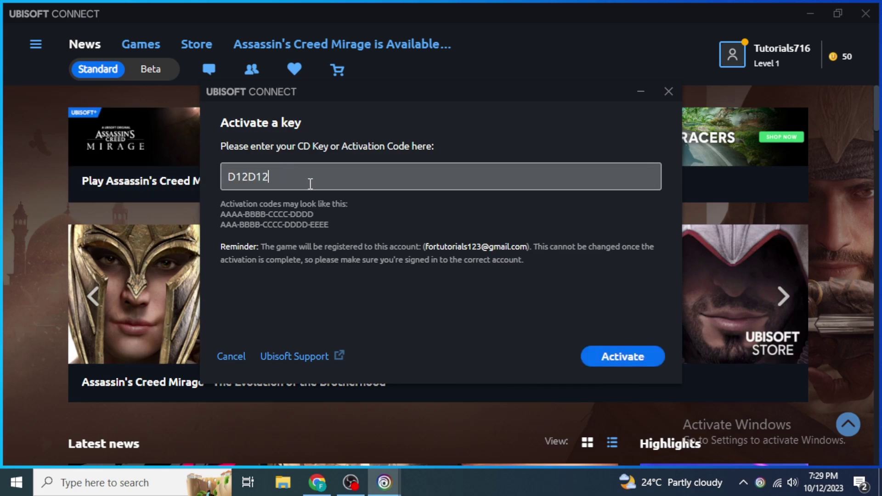
pyautogui.moveTo(249, 177); pyautogui.dragTo(256, 179)
pyautogui.press('Right')
pyautogui.write('-')
pyautogui.press('Right')
pyautogui.press('Right')
pyautogui.press('Right')
pyautogui.press('Right')
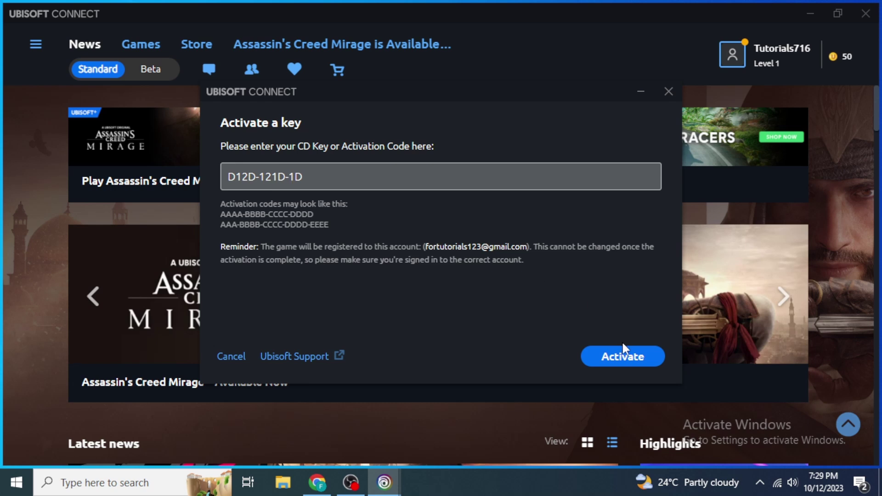
pyautogui.write('-')
pyautogui.click(628, 360)
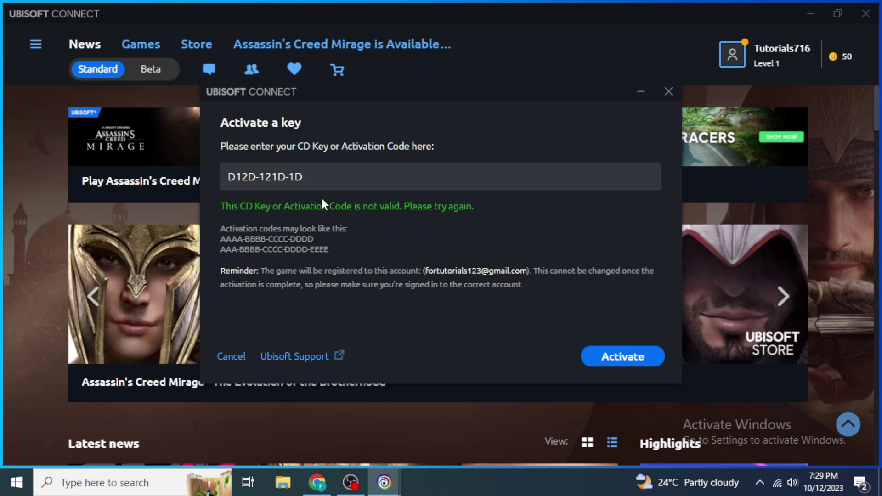
pyautogui.click(303, 186)
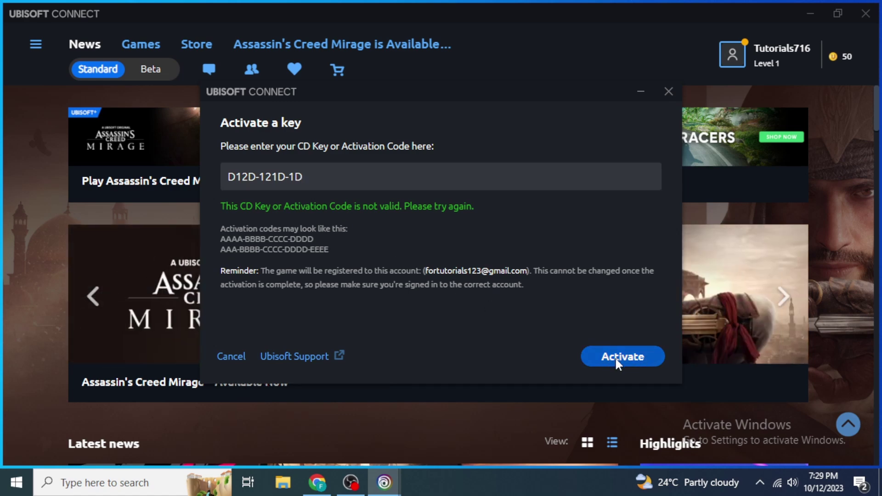
pyautogui.click(669, 91)
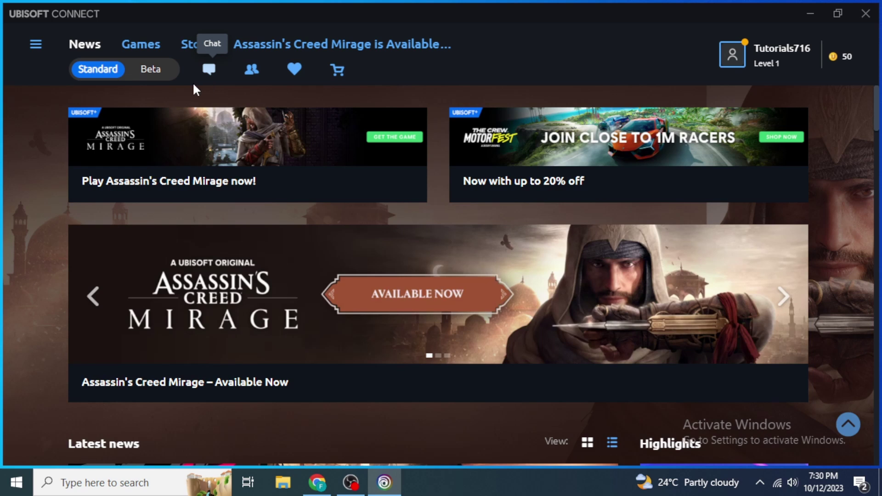
# Step: Go to the Games library and open Tom Clancy's Rainbow Six Extraction under My Games
pyautogui.click(152, 53)
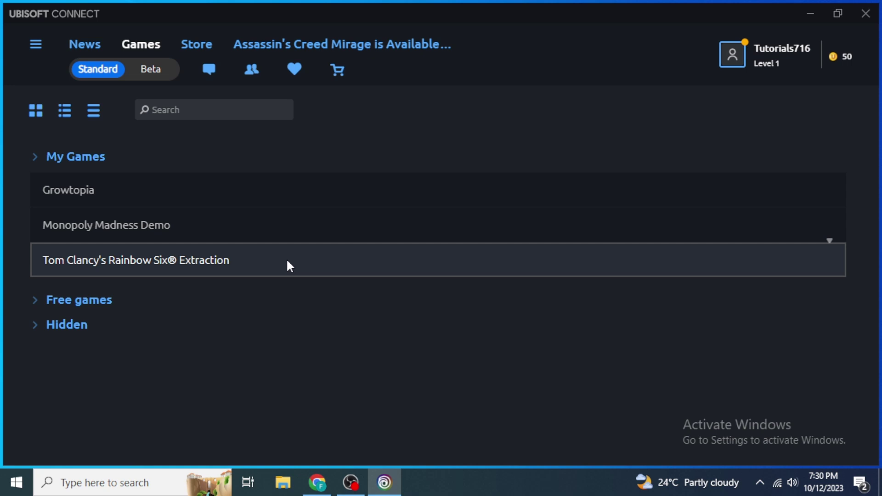
pyautogui.click(287, 261)
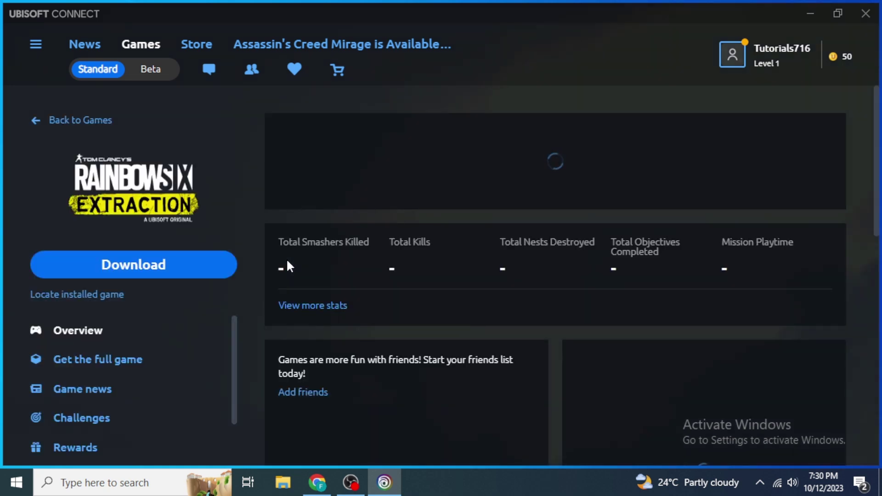